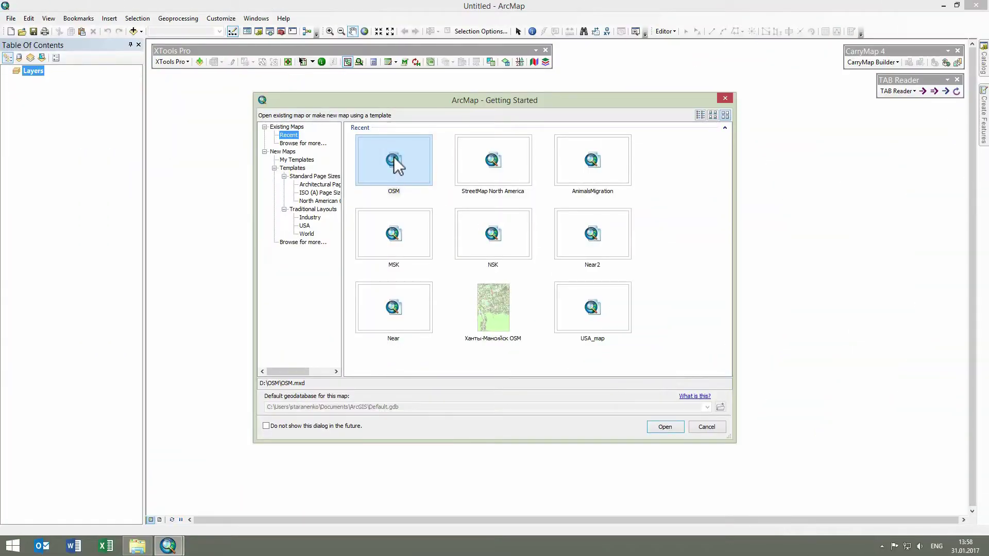
Open the OSM map, add OSM data.lyr from the Catalog, and zoom in on its features
{"action": "double_click", "coordinate": [394, 157]}
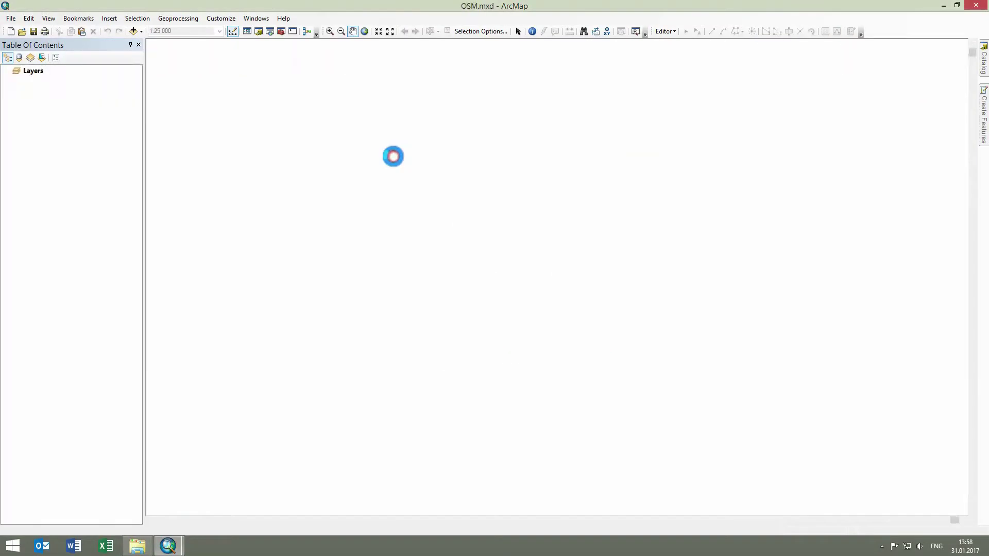
{"action": "left_click", "coordinate": [984, 64]}
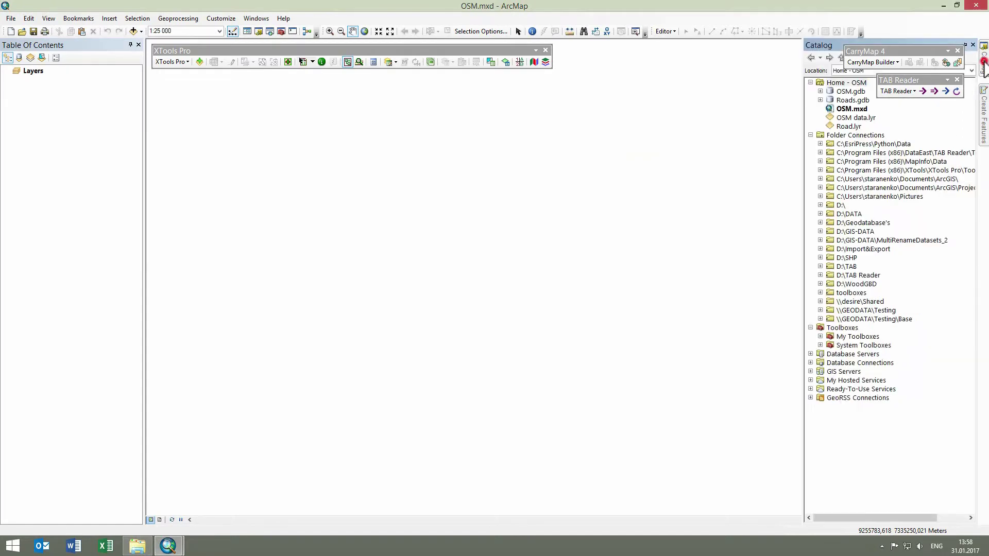
{"action": "left_click", "coordinate": [860, 118]}
{"action": "double_click", "coordinate": [857, 118]}
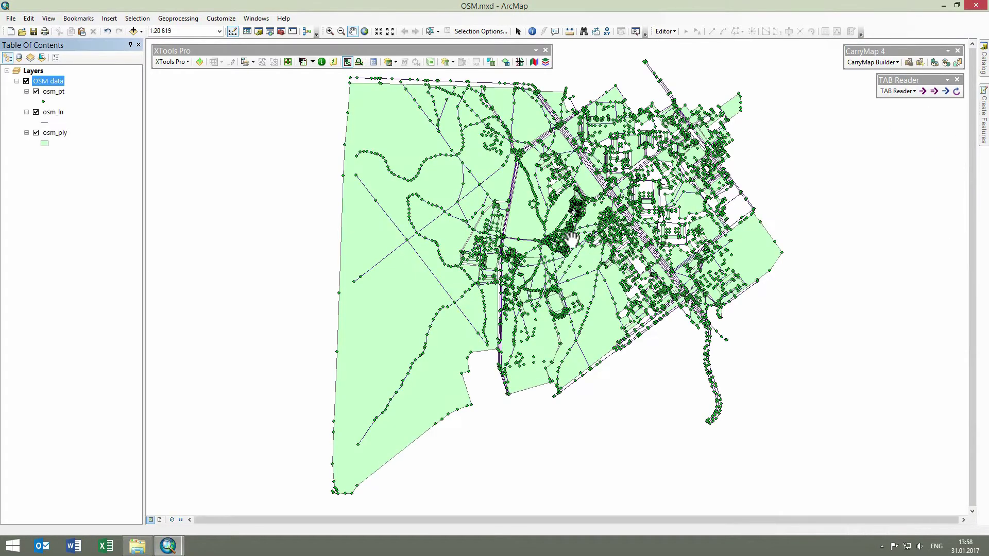
{"action": "scroll", "coordinate": [568, 240], "scroll_direction": "up", "scroll_amount": 4}
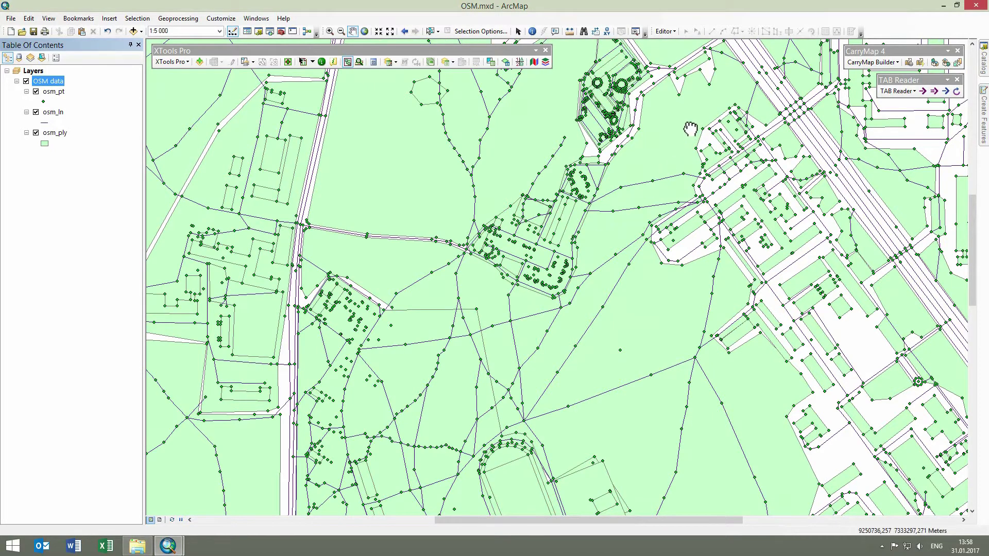
Pan and zoom around the OSM streets, then Zoom To Layer on OSM data for its full extent
{"action": "left_click_drag", "start_coordinate": [690, 129], "coordinate": [601, 327]}
{"action": "left_click_drag", "start_coordinate": [728, 99], "coordinate": [694, 258]}
{"action": "left_click_drag", "start_coordinate": [655, 111], "coordinate": [653, 258]}
{"action": "left_click_drag", "start_coordinate": [815, 296], "coordinate": [550, 251]}
{"action": "left_click_drag", "start_coordinate": [589, 386], "coordinate": [608, 125]}
{"action": "left_click_drag", "start_coordinate": [486, 286], "coordinate": [619, 147]}
{"action": "scroll", "coordinate": [396, 233], "scroll_direction": "down", "scroll_amount": 3}
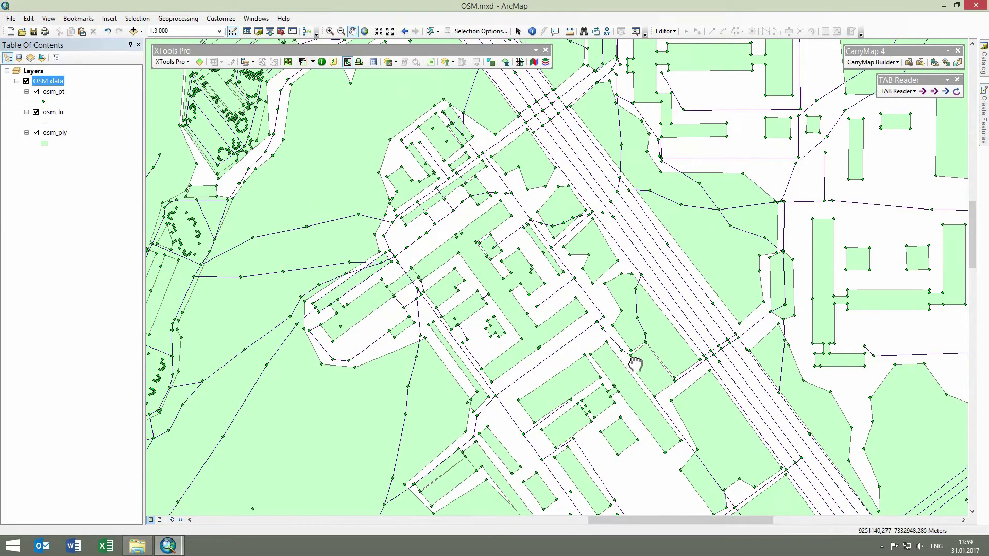
{"action": "left_click_drag", "start_coordinate": [634, 360], "coordinate": [478, 148]}
{"action": "left_click_drag", "start_coordinate": [362, 286], "coordinate": [557, 218]}
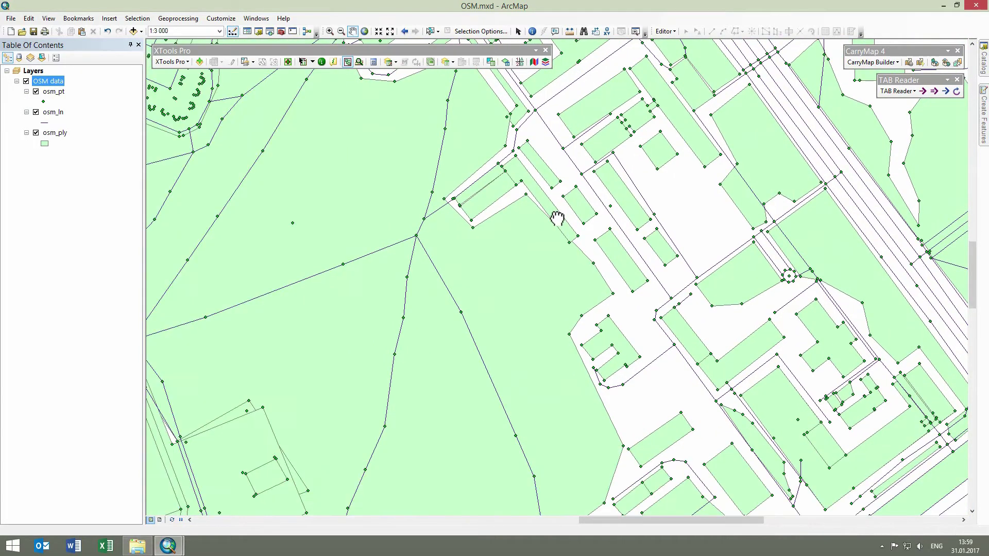
{"action": "right_click", "coordinate": [52, 83]}
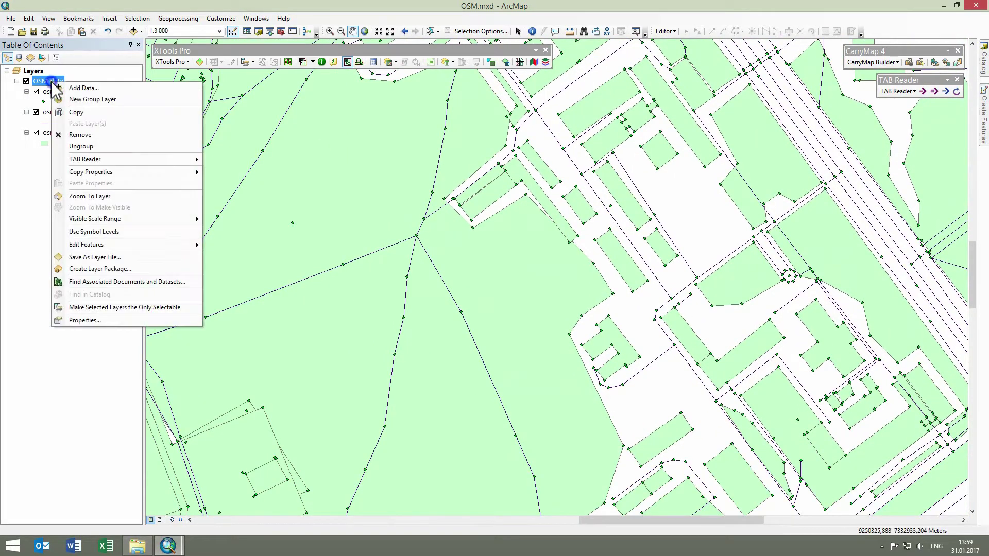
{"action": "left_click", "coordinate": [89, 196]}
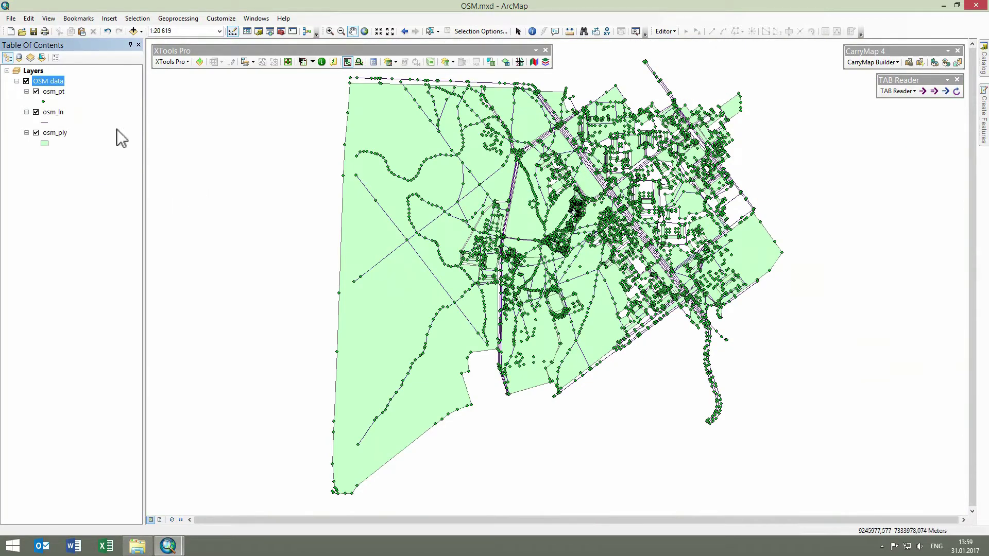
{"action": "left_click", "coordinate": [54, 91]}
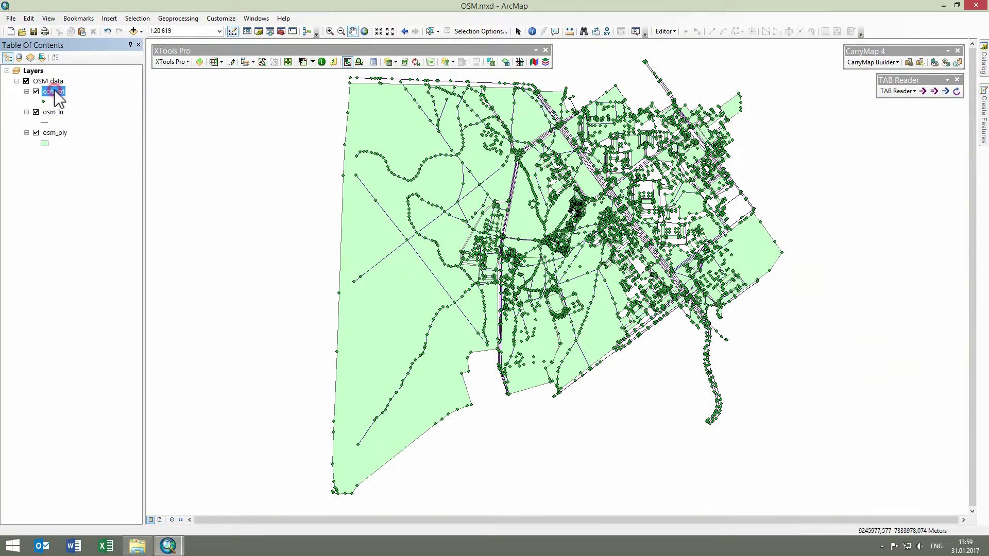
{"action": "left_click", "coordinate": [214, 63]}
{"action": "left_click_drag", "start_coordinate": [288, 407], "coordinate": [607, 423]}
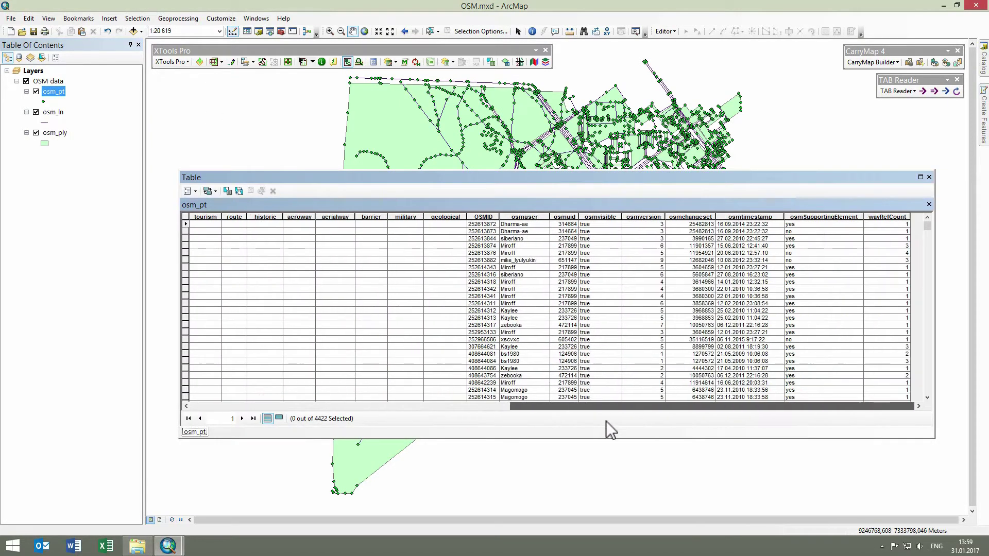
{"action": "left_click", "coordinate": [56, 113]}
{"action": "left_click", "coordinate": [213, 62]}
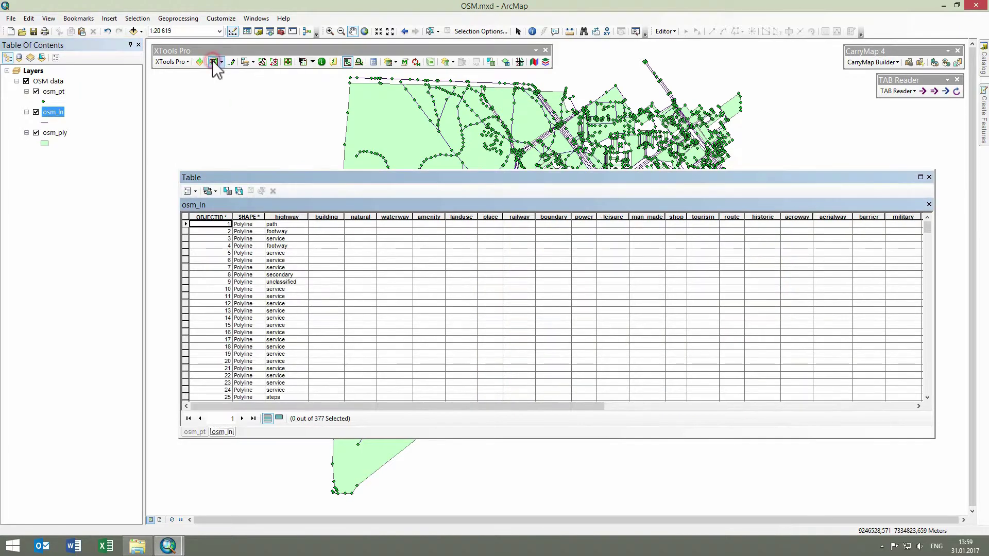
{"action": "left_click_drag", "start_coordinate": [270, 407], "coordinate": [596, 409]}
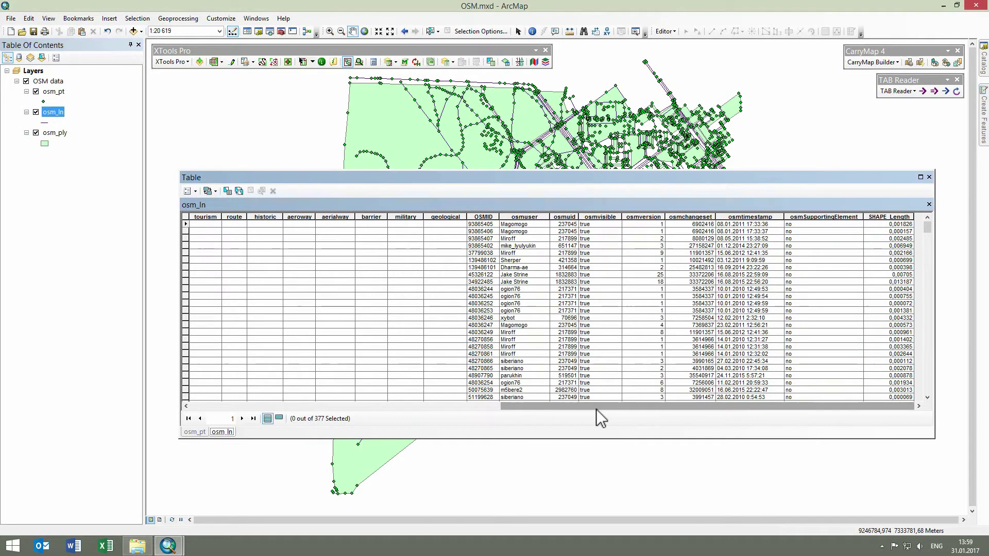
{"action": "left_click", "coordinate": [57, 135]}
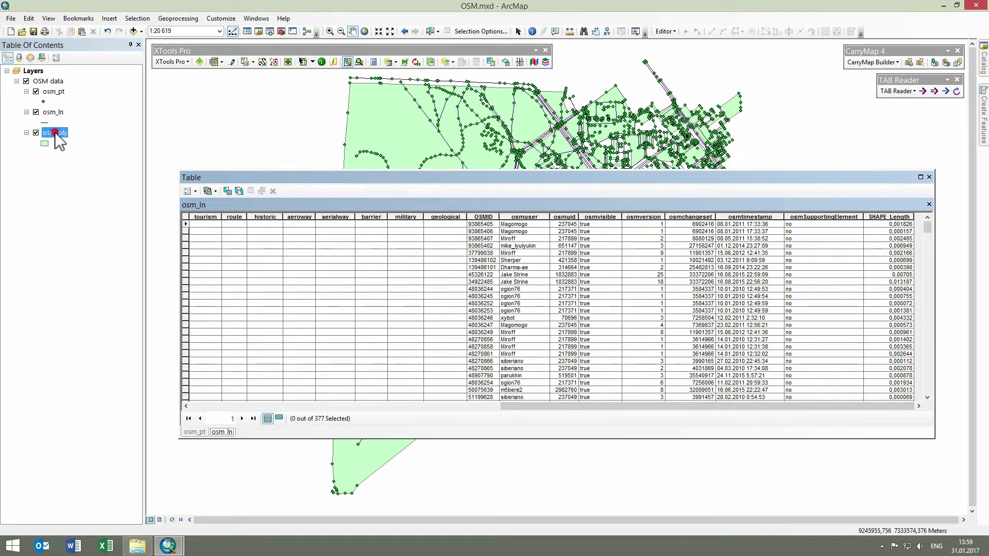
{"action": "left_click", "coordinate": [213, 62]}
{"action": "left_click_drag", "start_coordinate": [278, 407], "coordinate": [627, 400]}
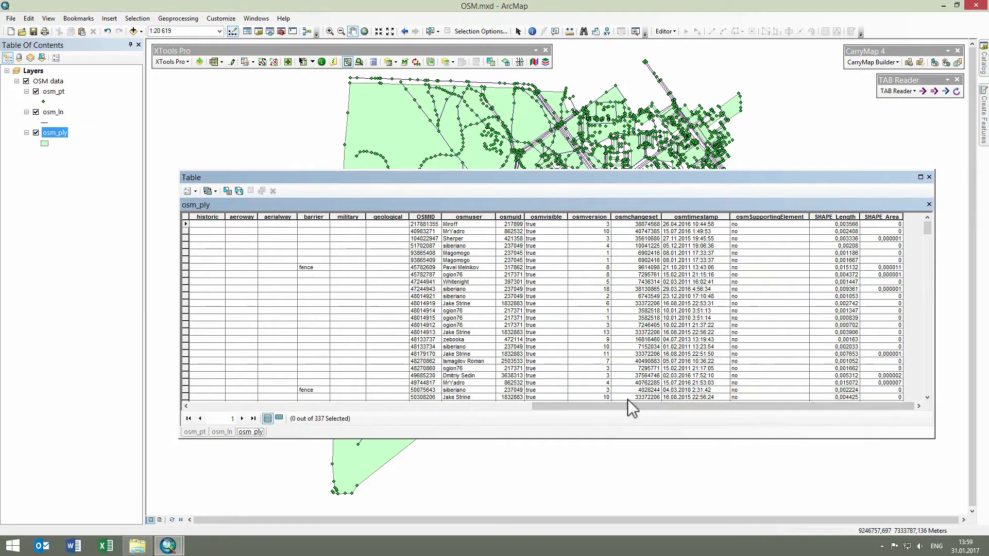
{"action": "left_click", "coordinate": [929, 176]}
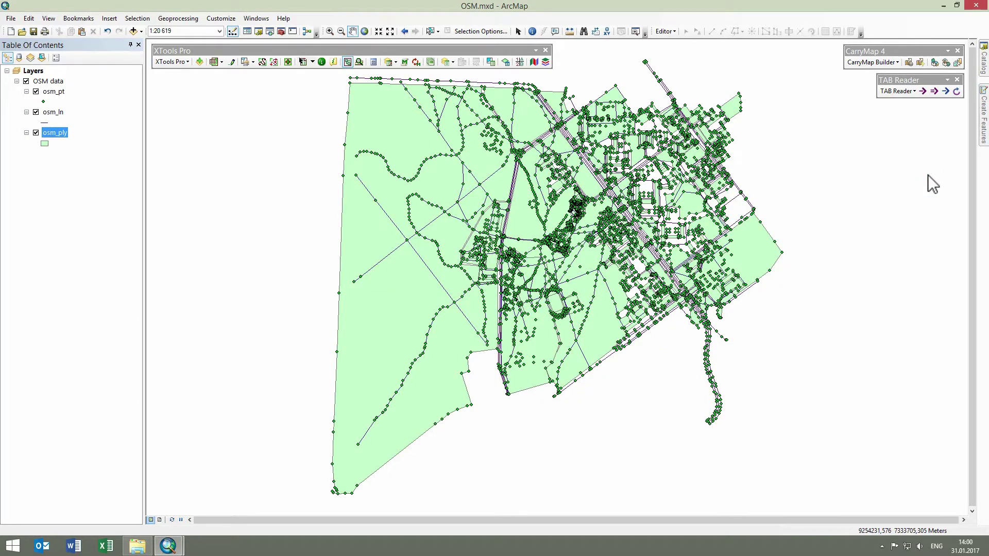
Use XTools Pro > Go to > Go to Google Maps to open the current map location
{"action": "left_click", "coordinate": [175, 66]}
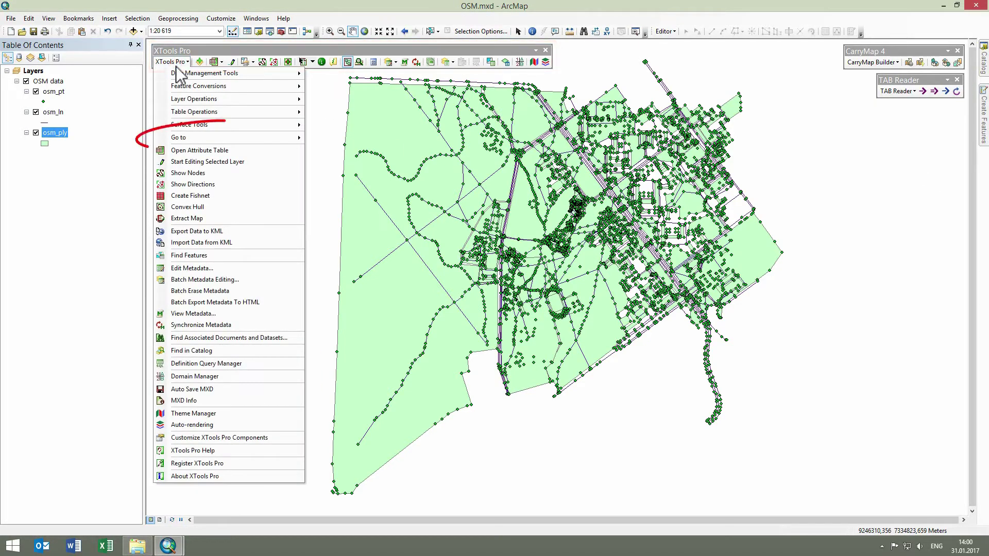
{"action": "mouse_move", "coordinate": [200, 138]}
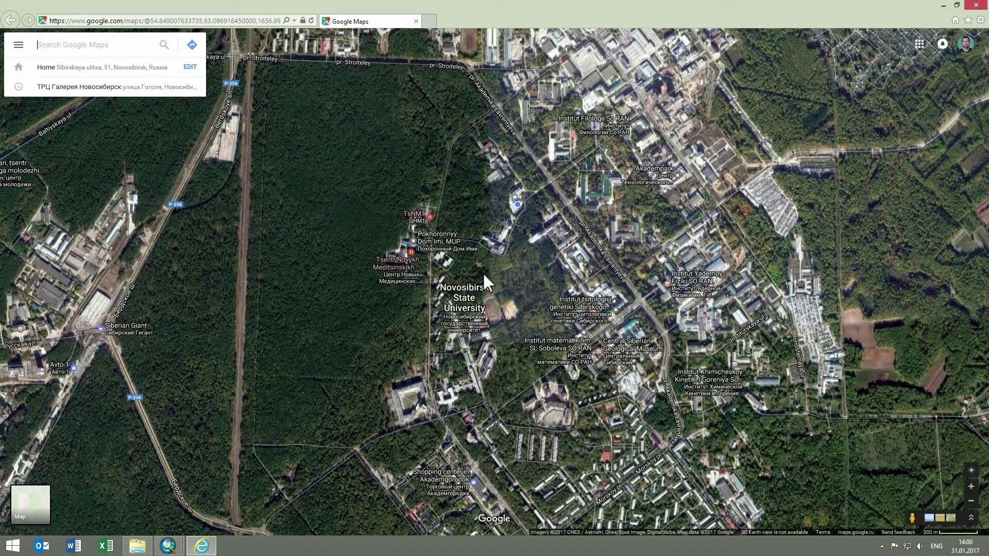
Zoom out to the wider Novosibirsk and reservoir region and switch to the plain road map
{"action": "scroll", "coordinate": [483, 272], "scroll_direction": "down", "scroll_amount": 2}
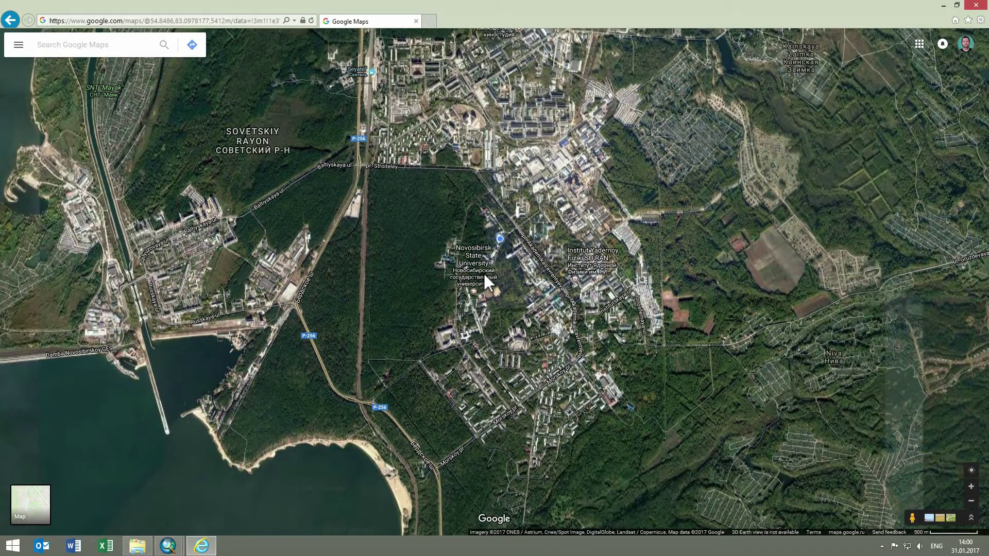
{"action": "scroll", "coordinate": [484, 274], "scroll_direction": "down", "scroll_amount": 1}
{"action": "scroll", "coordinate": [484, 272], "scroll_direction": "down", "scroll_amount": 1}
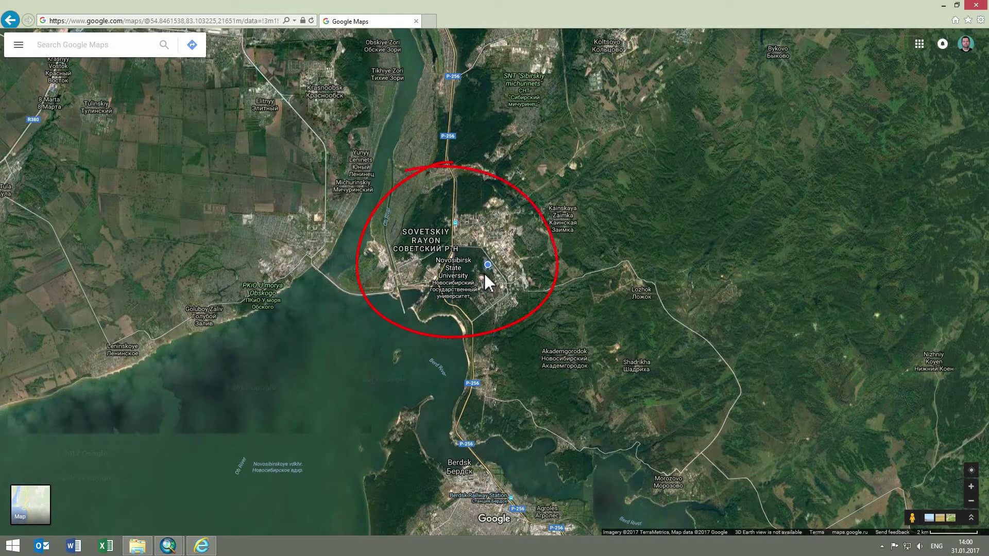
{"action": "scroll", "coordinate": [484, 272], "scroll_direction": "down", "scroll_amount": 1}
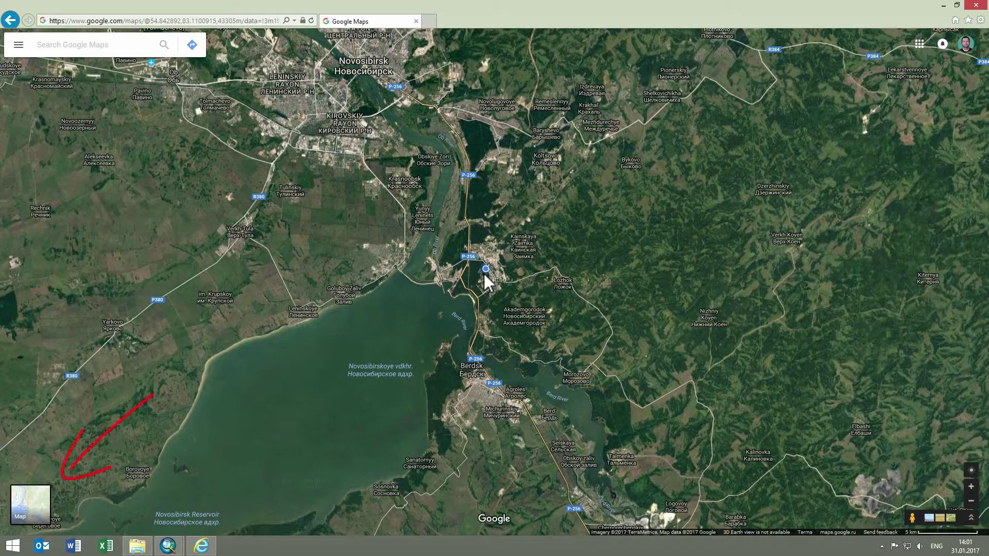
{"action": "left_click", "coordinate": [27, 506]}
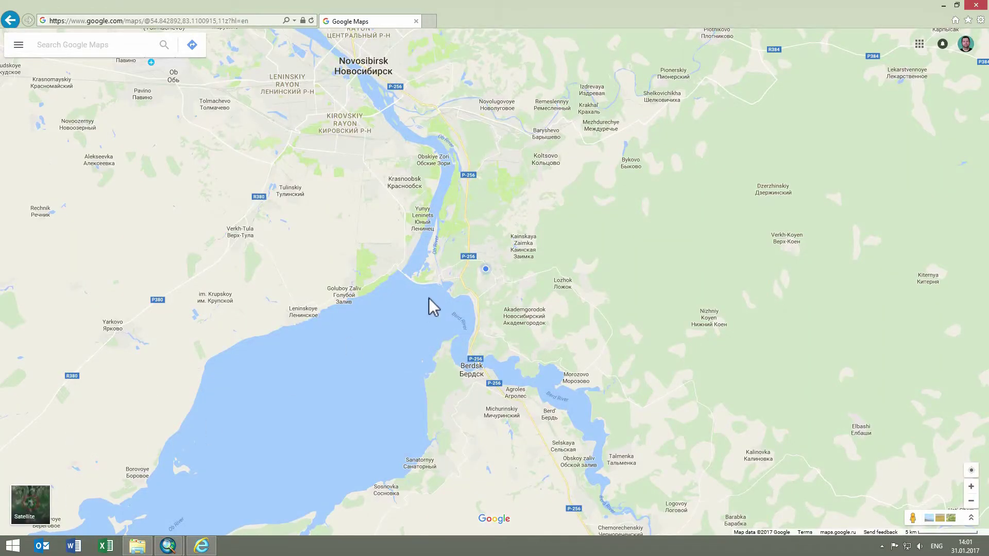
Zoom in on the blue location dot in satellite view, then close the Google Maps browser
{"action": "left_click_drag", "start_coordinate": [428, 298], "coordinate": [459, 371]}
{"action": "scroll", "coordinate": [513, 355], "scroll_direction": "up", "scroll_amount": 2}
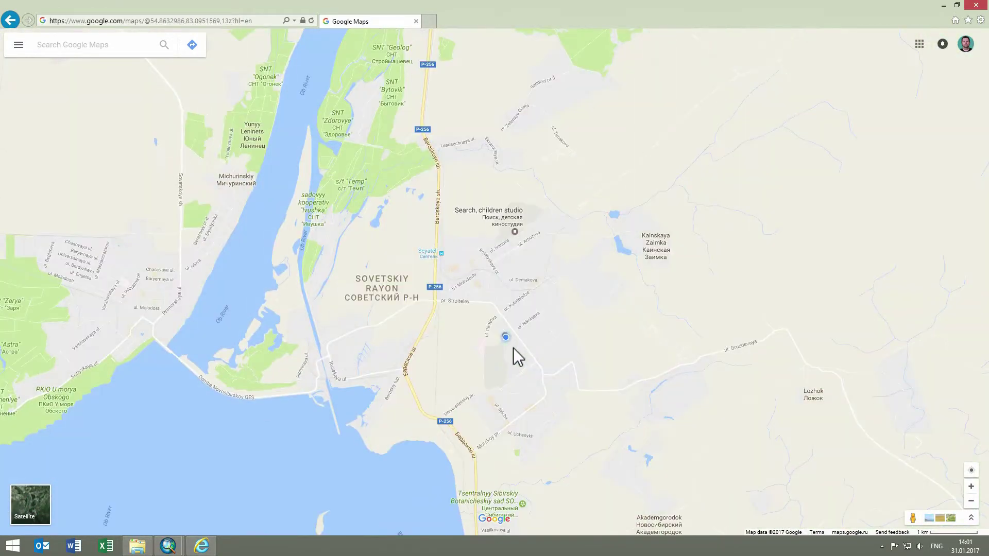
{"action": "scroll", "coordinate": [513, 350], "scroll_direction": "up", "scroll_amount": 3}
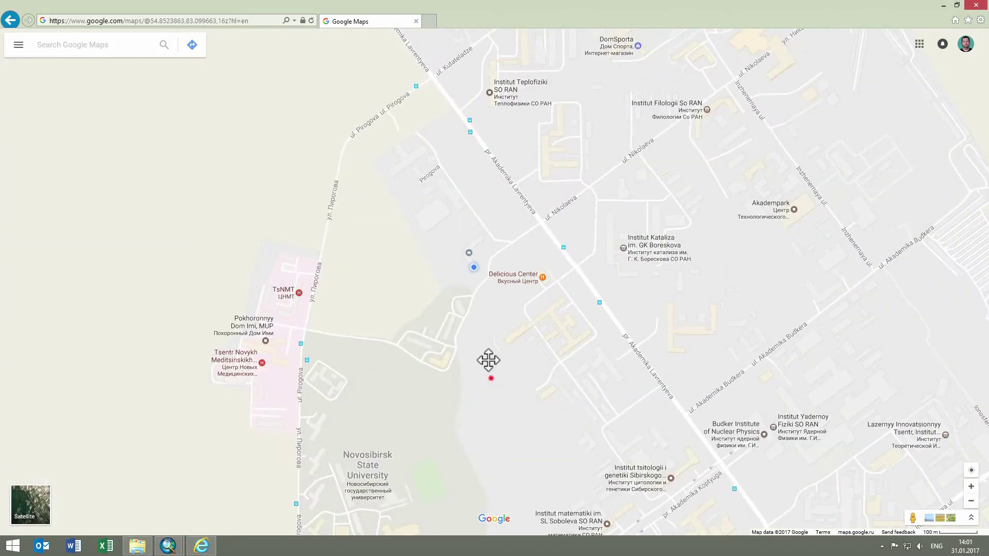
{"action": "left_click_drag", "start_coordinate": [488, 361], "coordinate": [482, 298]}
{"action": "left_click", "coordinate": [45, 503]}
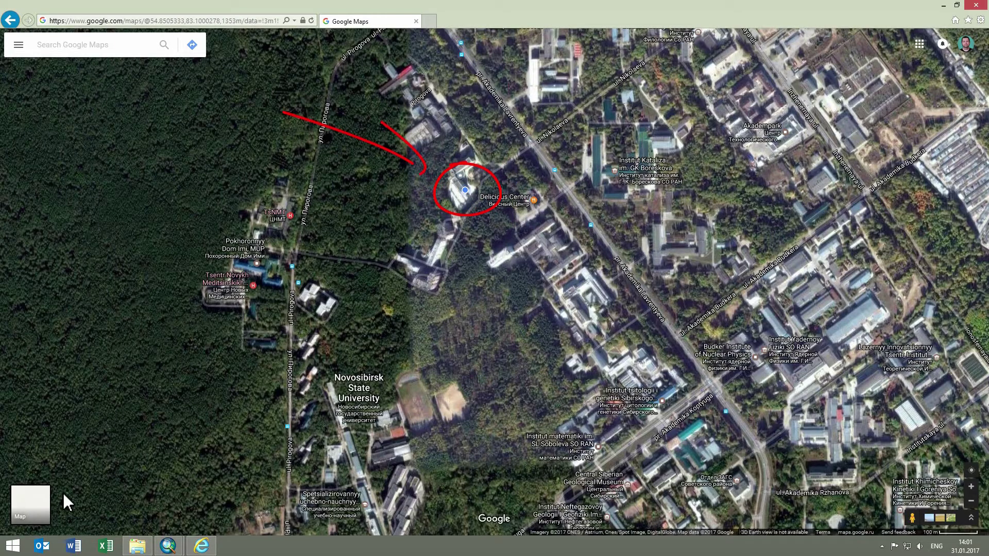
{"action": "left_click", "coordinate": [976, 4]}
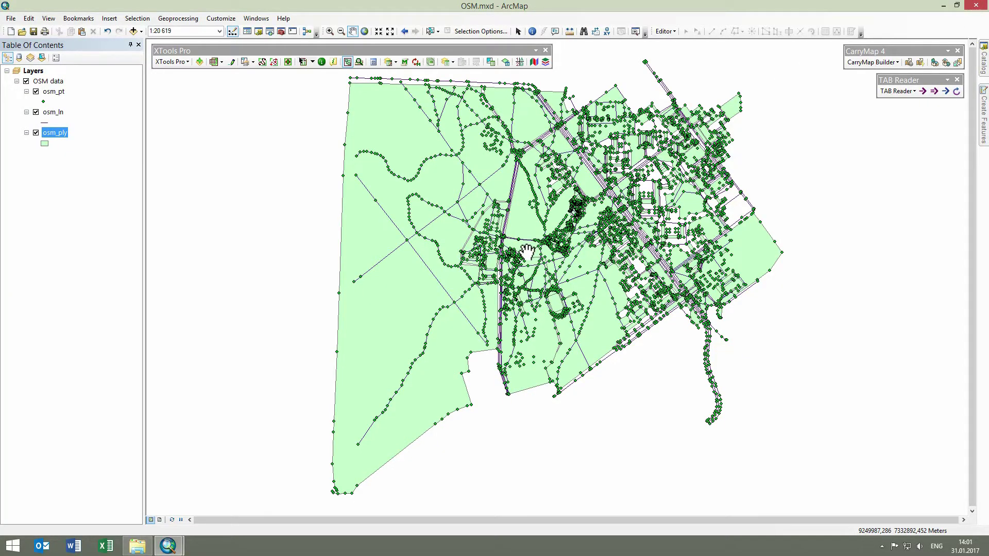
Switch to the StreetMap North America part map and drag Road_new.lyr from Catalog onto it
{"action": "mouse_move", "coordinate": [168, 545]}
{"action": "left_click", "coordinate": [128, 497]}
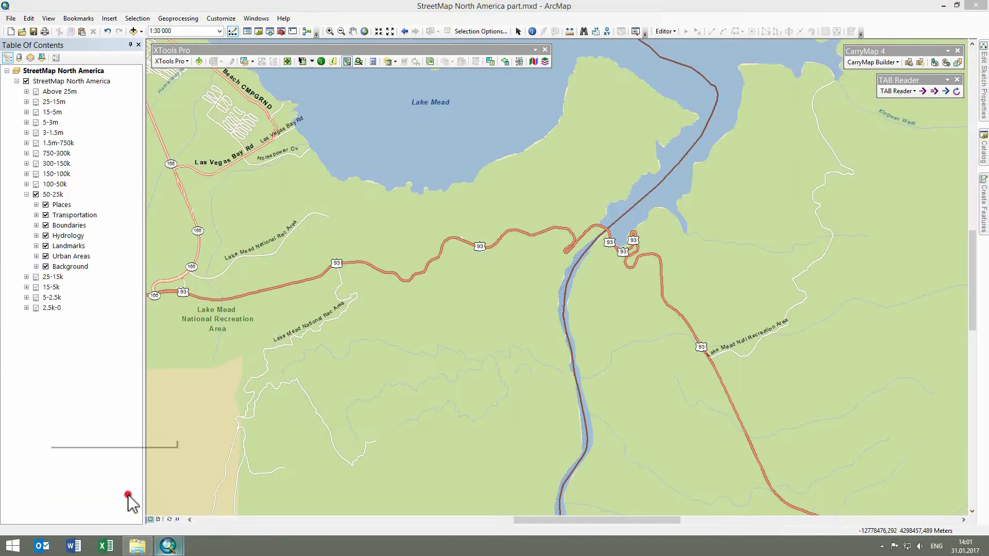
{"action": "left_click", "coordinate": [984, 147]}
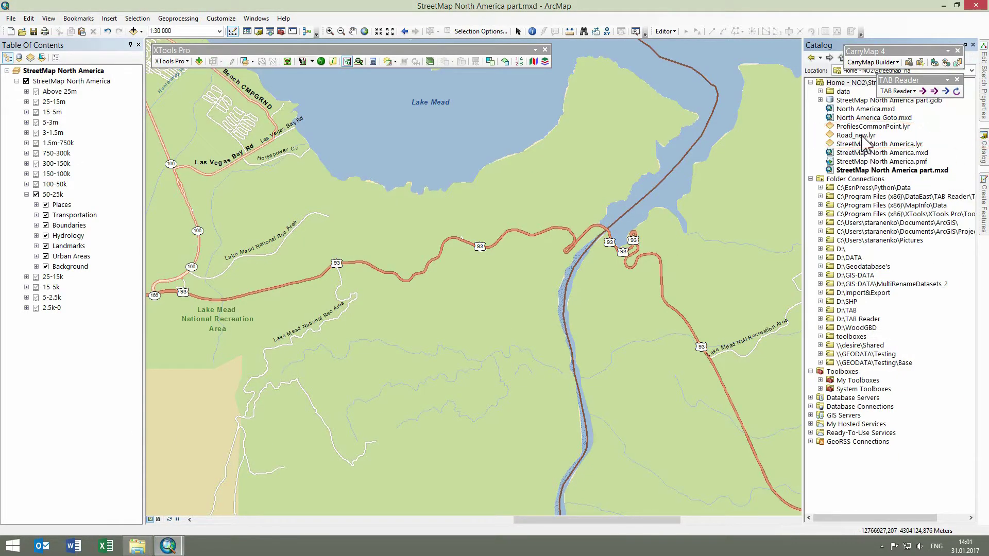
{"action": "left_click_drag", "start_coordinate": [865, 138], "coordinate": [562, 278]}
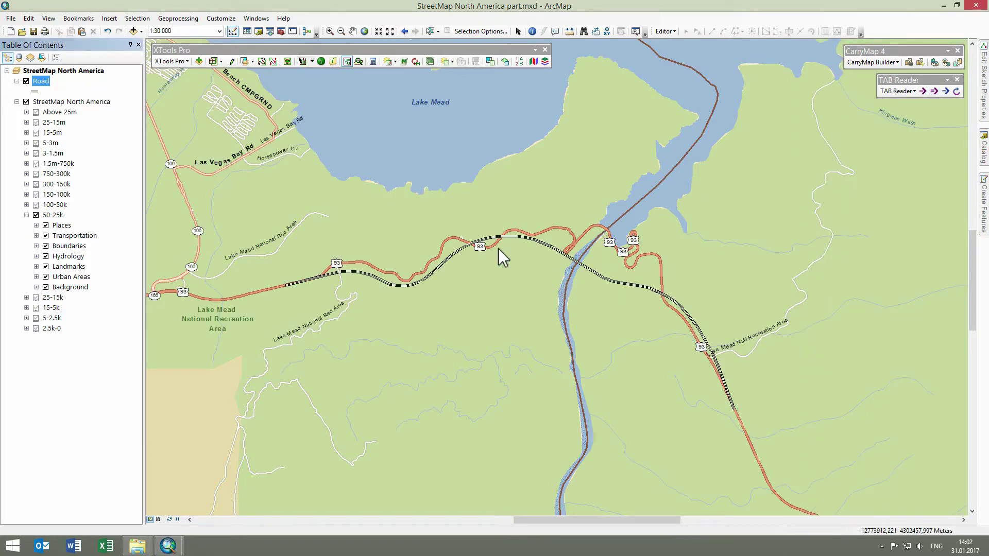
Send the Lake Mead map location to Google Earth via XTools Pro > Go to
{"action": "left_click", "coordinate": [172, 62]}
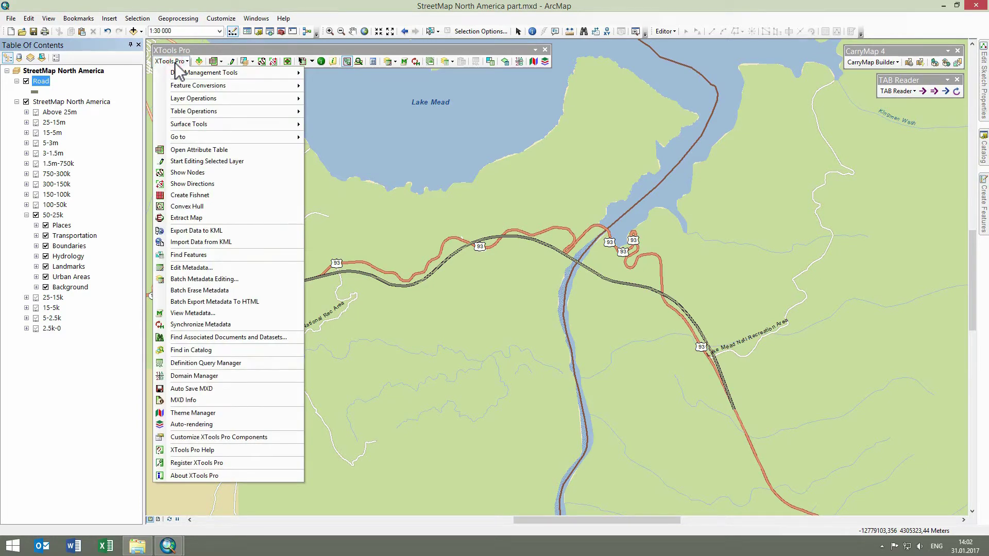
{"action": "mouse_move", "coordinate": [288, 136]}
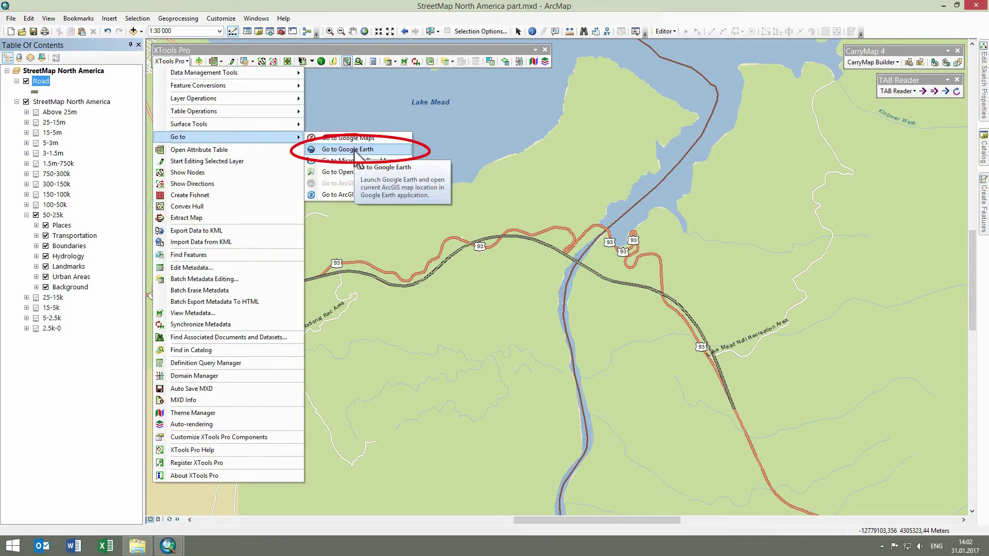
{"action": "left_click", "coordinate": [356, 152]}
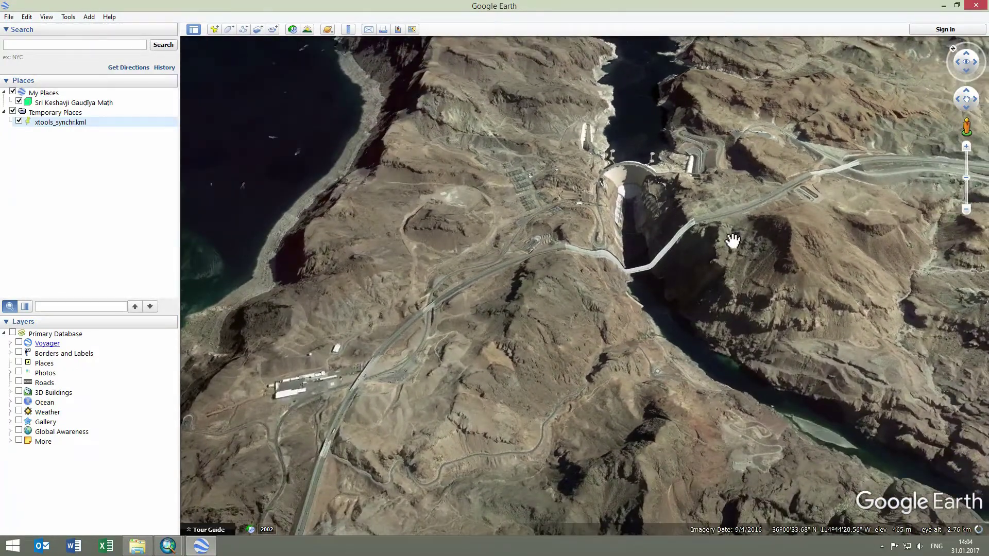
Tilt and zoom toward Hoover Dam, turn on Roads and 3D Buildings, and rotate the view
{"action": "left_click_drag", "start_coordinate": [733, 241], "coordinate": [663, 261]}
{"action": "scroll", "coordinate": [663, 261], "scroll_direction": "up", "scroll_amount": 2}
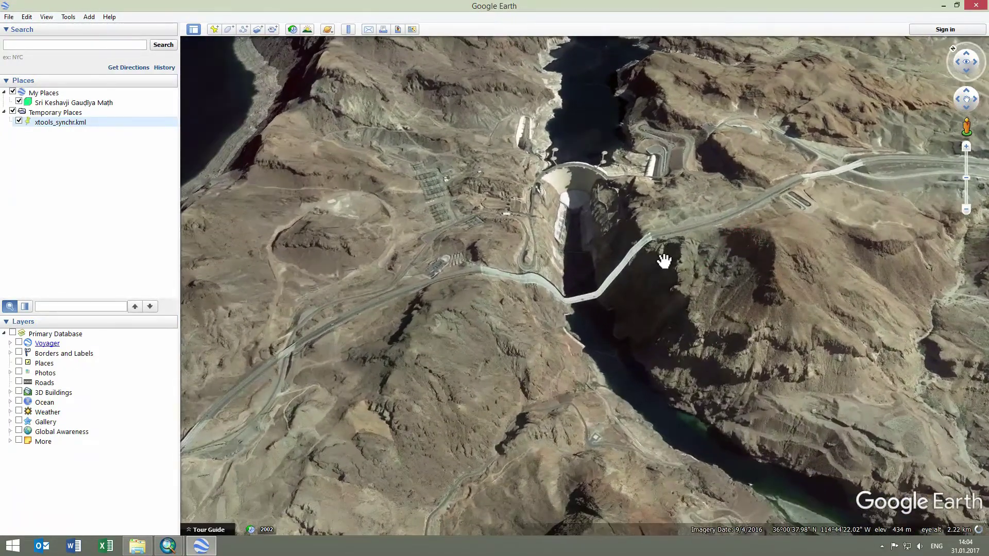
{"action": "left_click", "coordinate": [19, 383]}
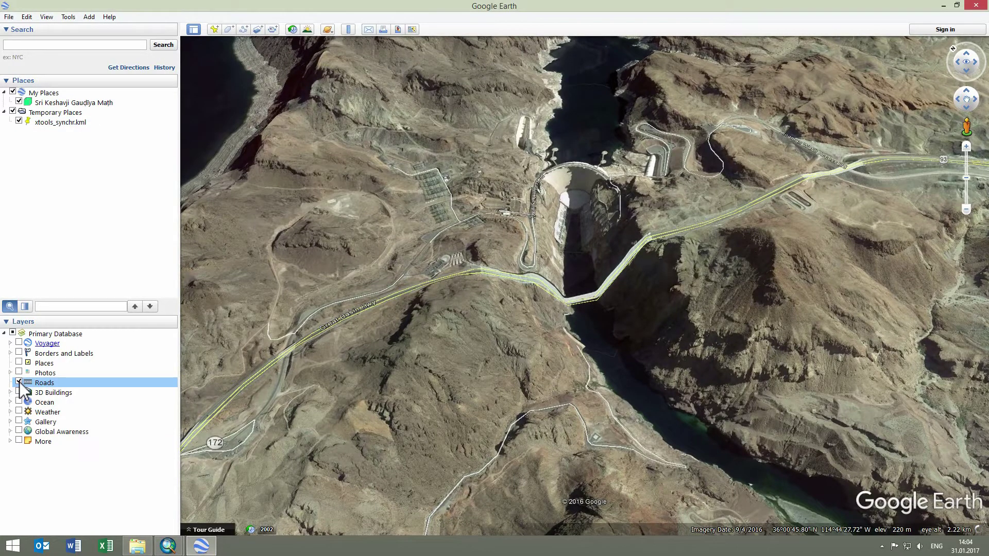
{"action": "left_click", "coordinate": [19, 392]}
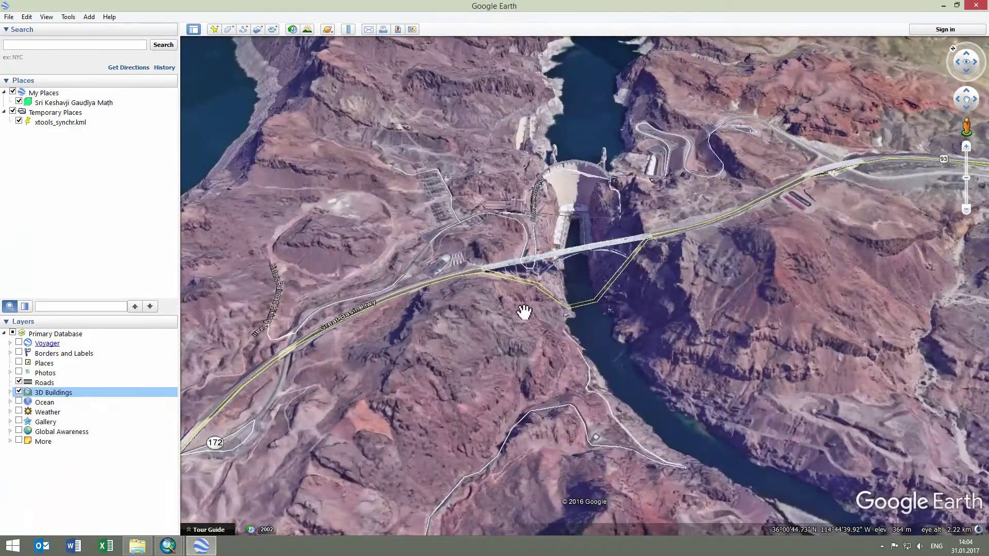
{"action": "left_click_drag", "start_coordinate": [524, 312], "coordinate": [570, 342]}
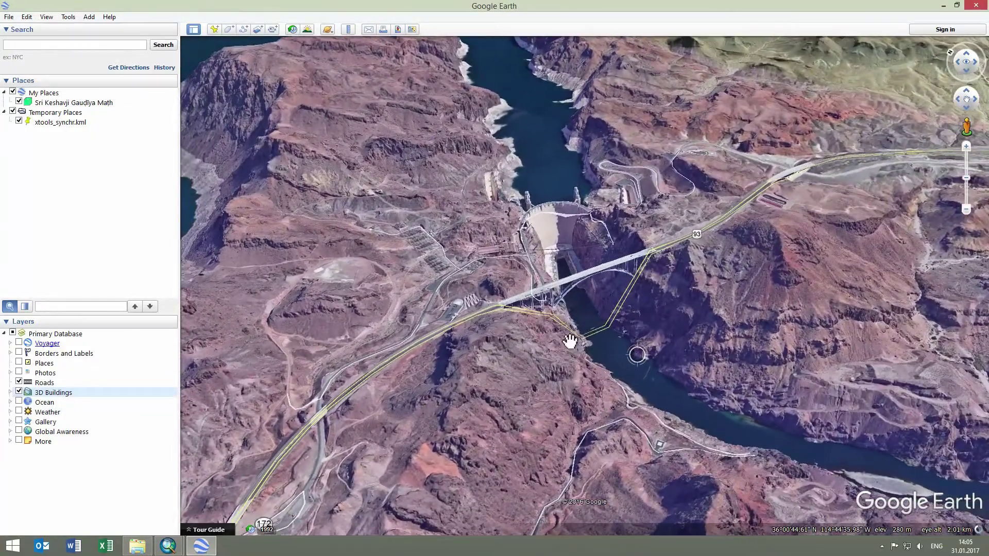
Close Google Earth and send the map location to ArcGIS Earth via XTools Pro > Go to
{"action": "left_click", "coordinate": [975, 7]}
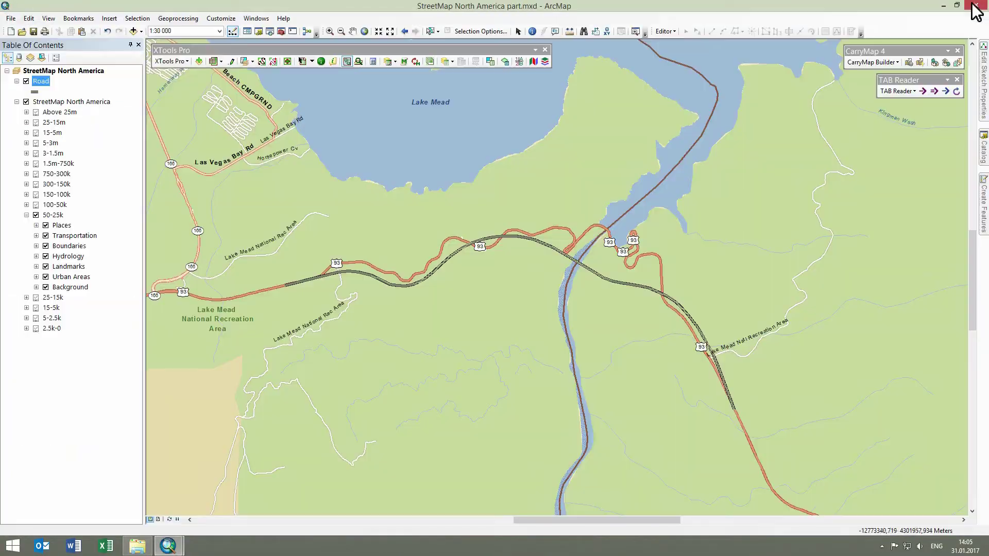
{"action": "left_click", "coordinate": [177, 62]}
{"action": "mouse_move", "coordinate": [215, 137]}
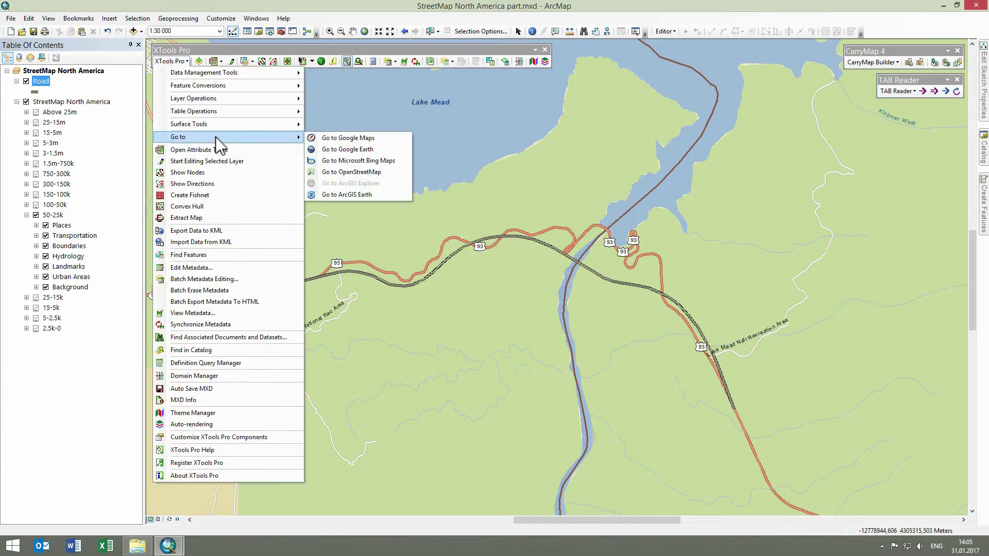
{"action": "left_click", "coordinate": [364, 195]}
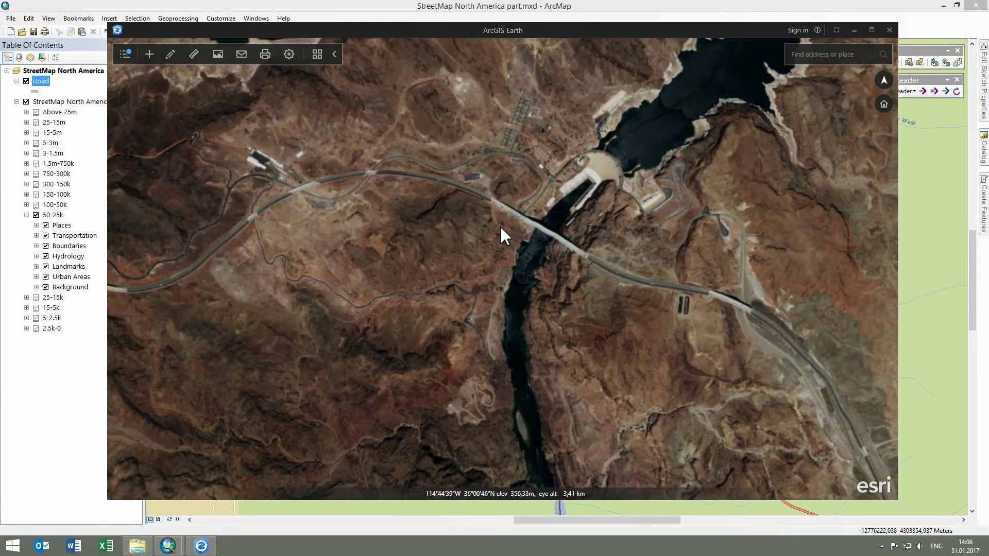
Zoom in, tilt, rotate and pan toward Hoover Dam and the Route 93 bridge
{"action": "scroll", "coordinate": [505, 233], "scroll_direction": "up", "scroll_amount": 5}
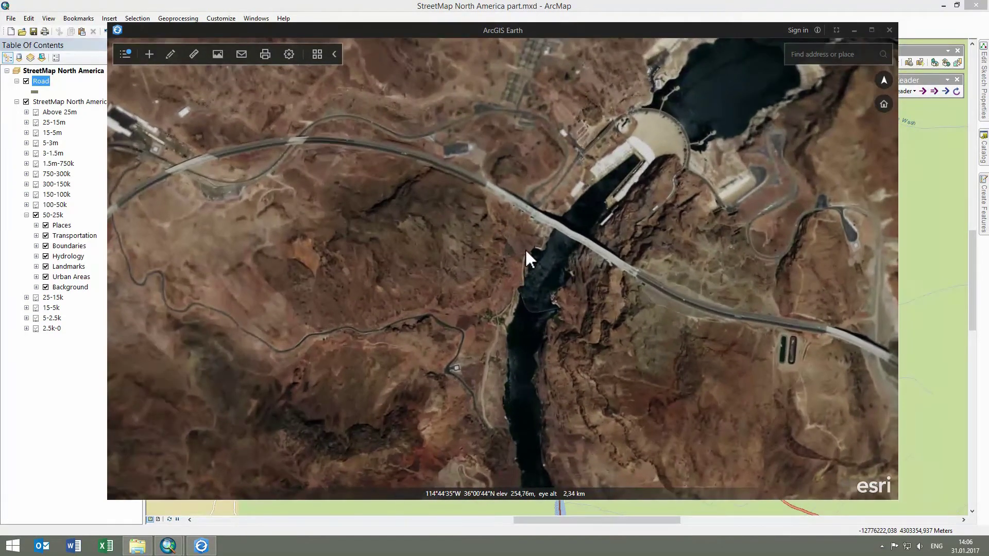
{"action": "left_click_drag", "start_coordinate": [525, 249], "coordinate": [622, 160]}
{"action": "left_click_drag", "start_coordinate": [640, 155], "coordinate": [561, 217]}
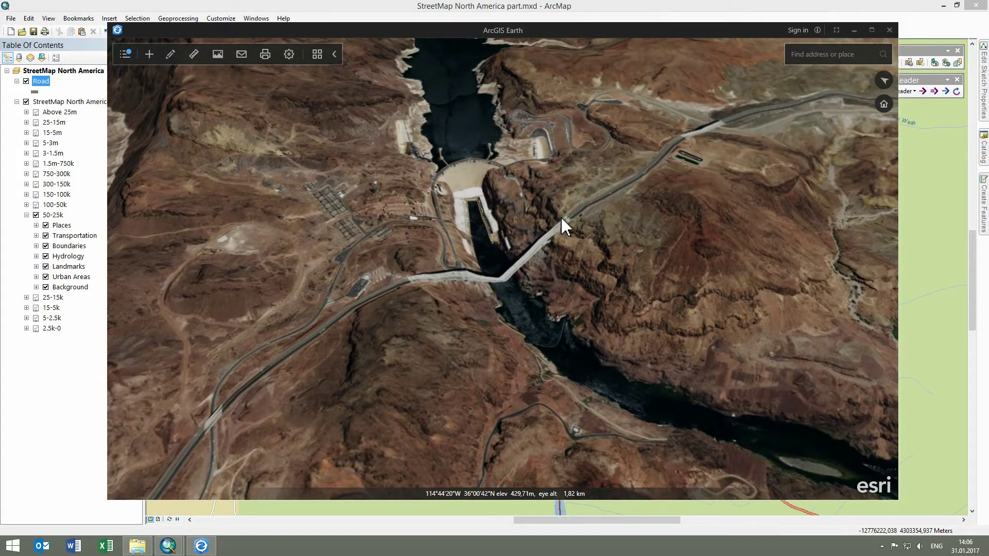